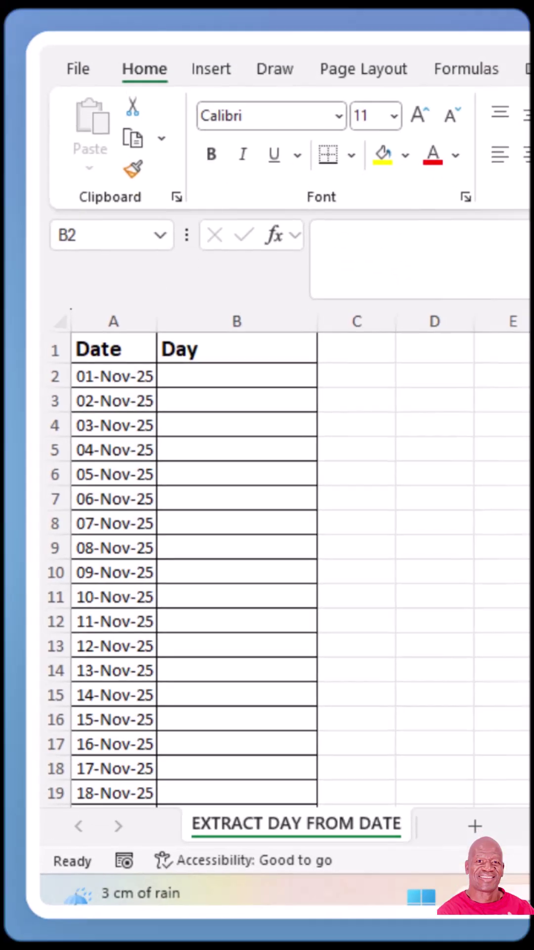
Start a =TEXT( formula in cell B2, clearing stray characters first
{"action": "double_click", "coordinate": [192, 375]}
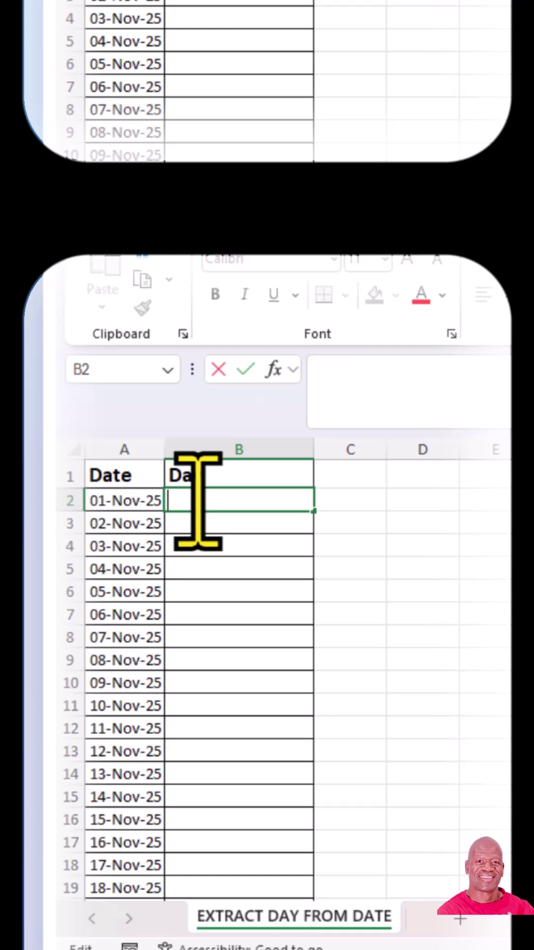
{"action": "type", "text": "="}
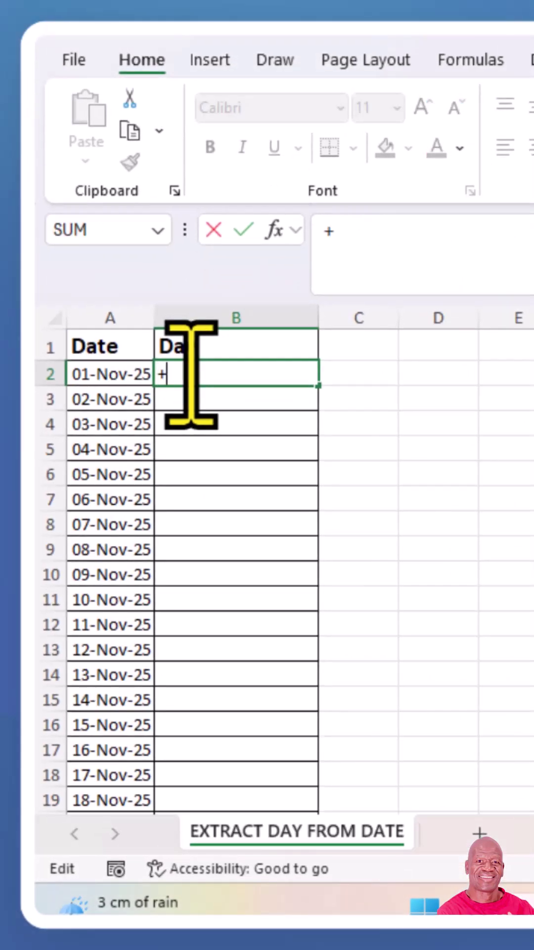
{"action": "key", "text": "BackSpace"}
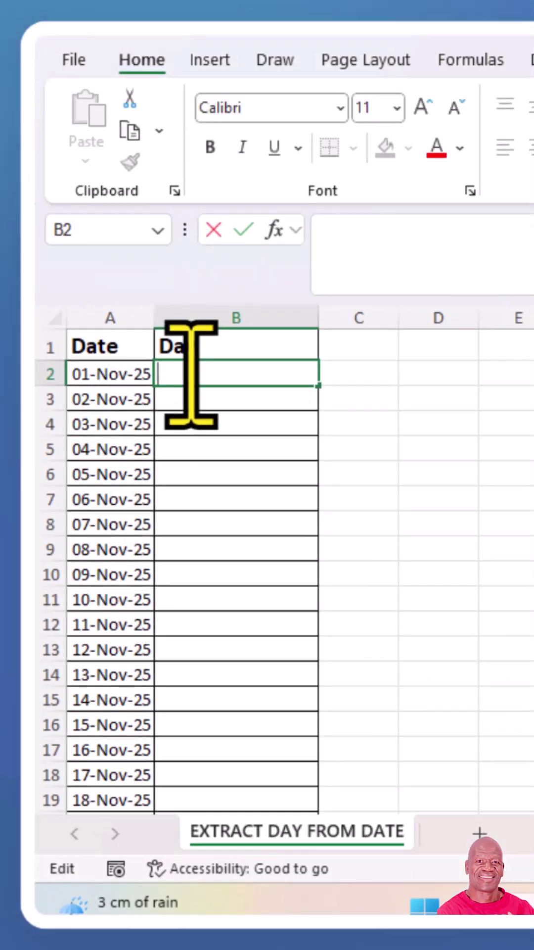
{"action": "type", "text": "="}
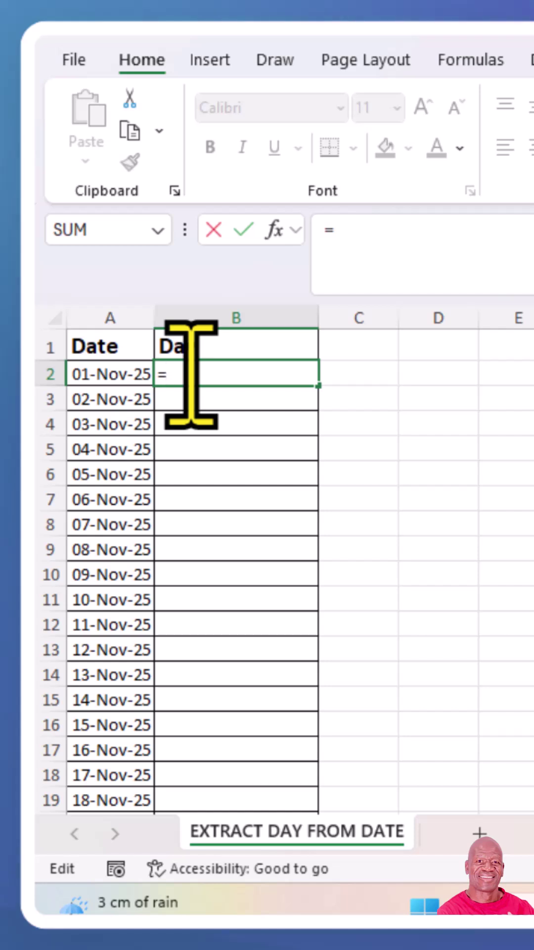
{"action": "type", "text": "t"}
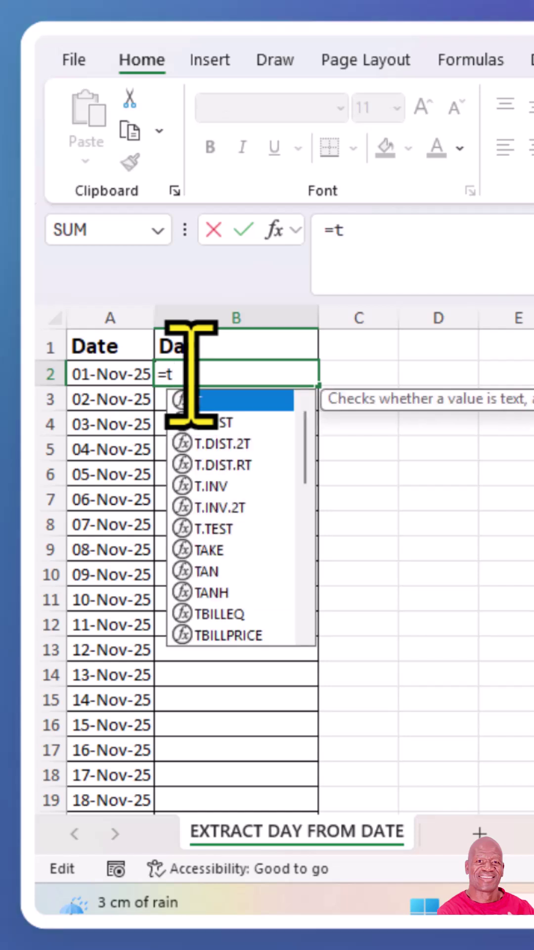
{"action": "key", "text": "BackSpace"}
{"action": "type", "text": "TE"}
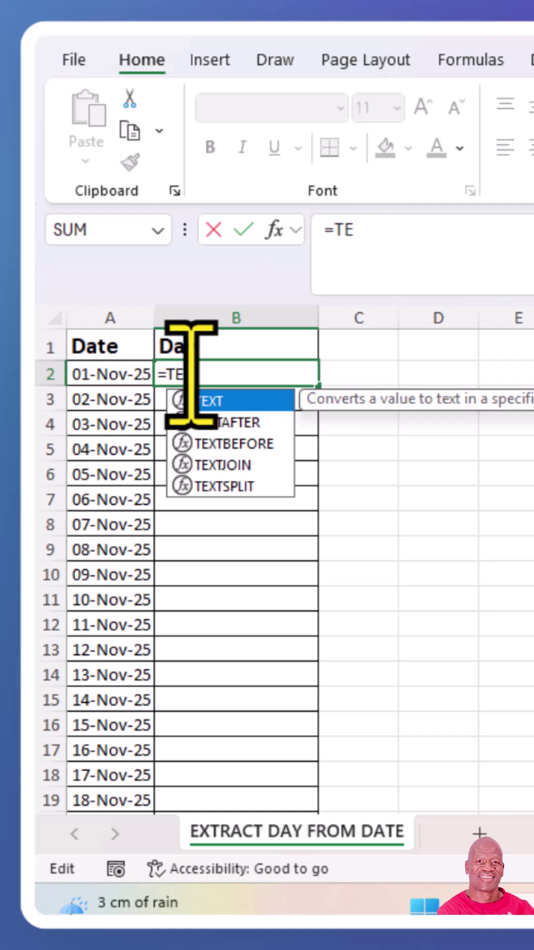
{"action": "type", "text": "XT"}
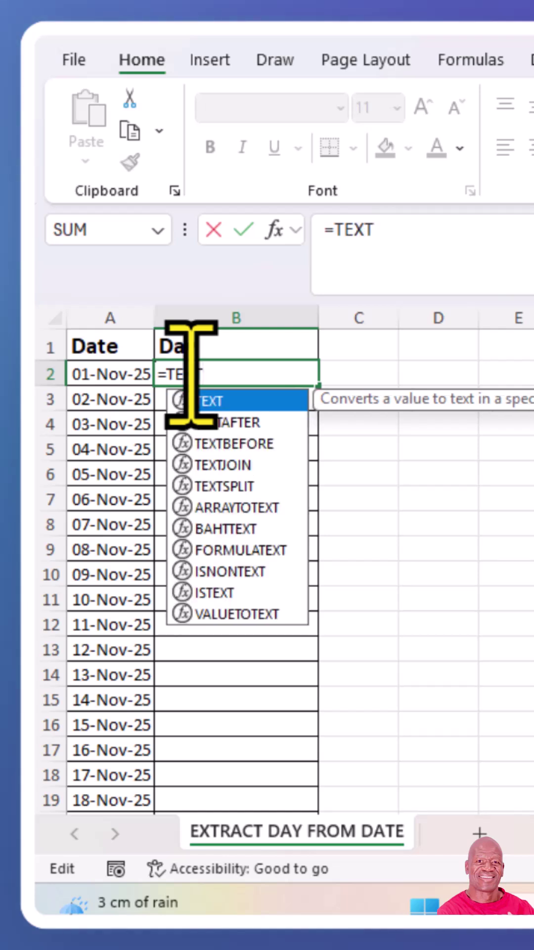
{"action": "double_click", "coordinate": [211, 401]}
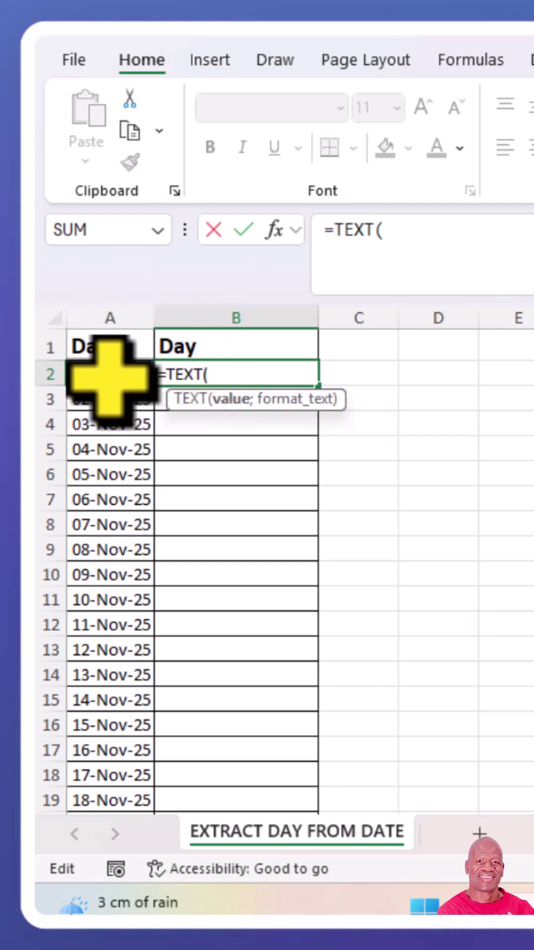
Complete =TEXT(A2;"DDDD") in B2 so it shows Saturday
{"action": "left_click", "coordinate": [112, 375]}
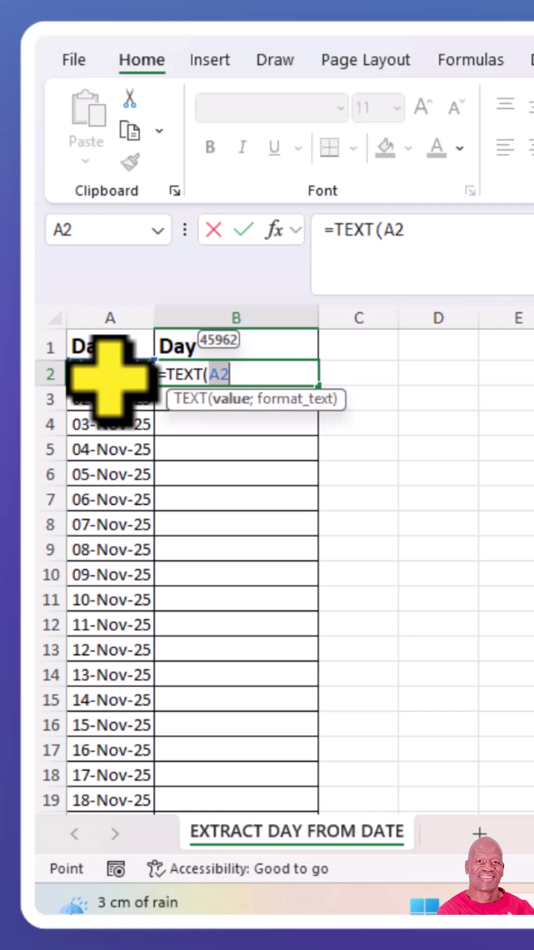
{"action": "type", "text": ";"}
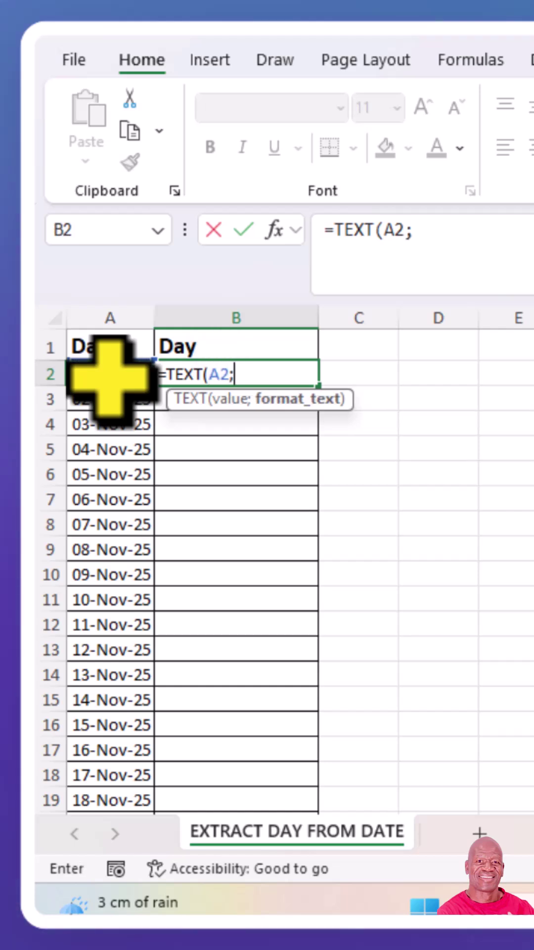
{"action": "type", "text": "\""}
{"action": "type", "text": "DD"}
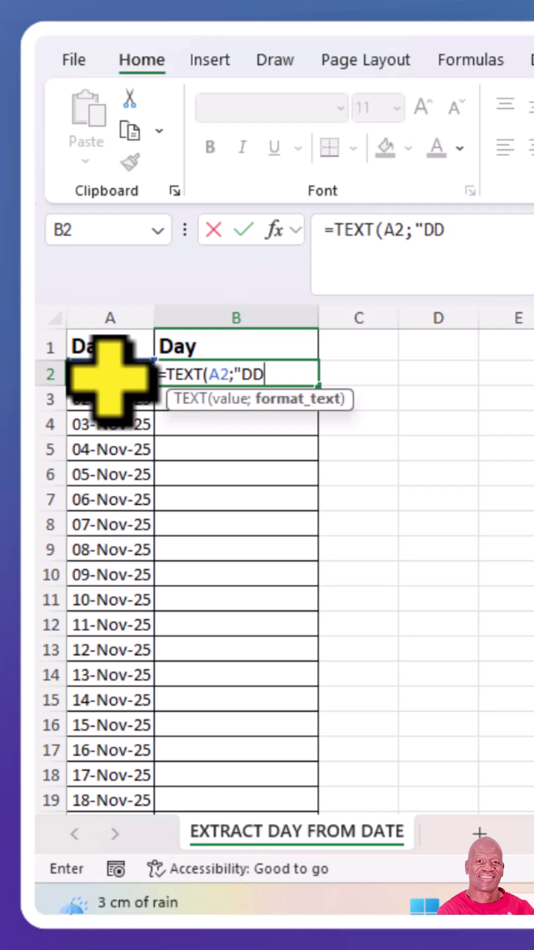
{"action": "type", "text": "D"}
{"action": "type", "text": "D"}
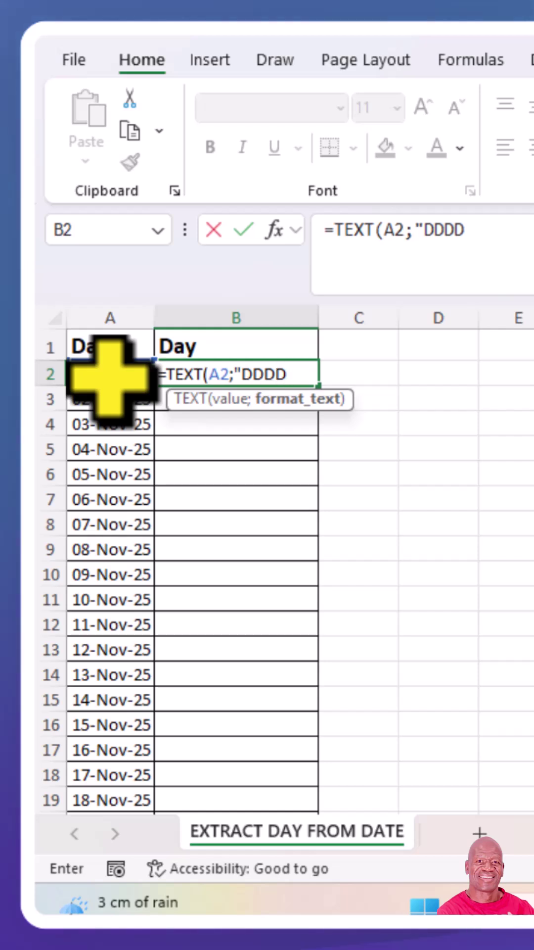
{"action": "type", "text": "\""}
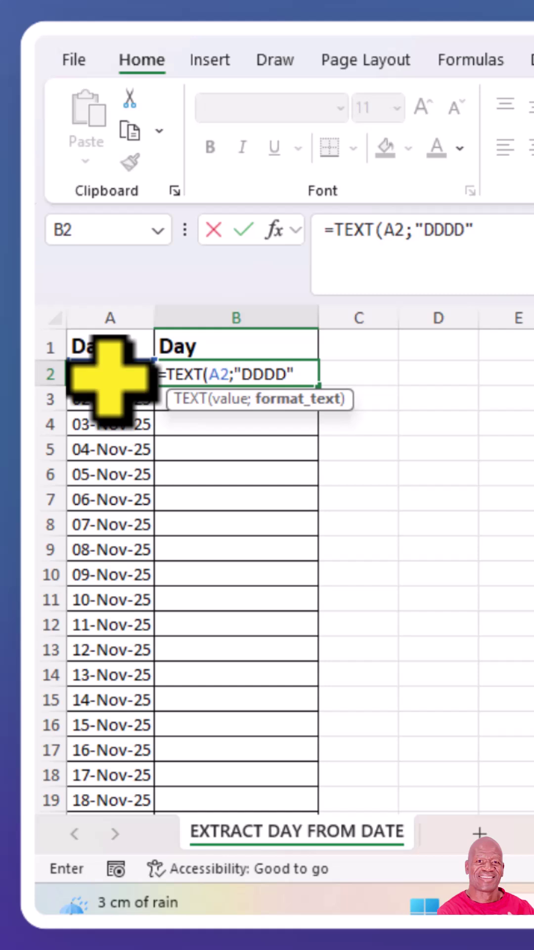
{"action": "type", "text": ")"}
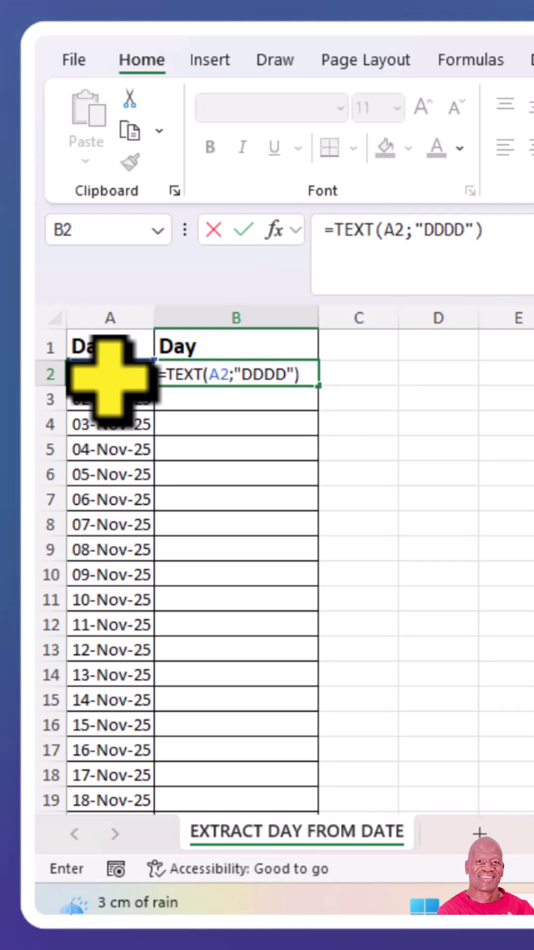
{"action": "key", "text": "Return"}
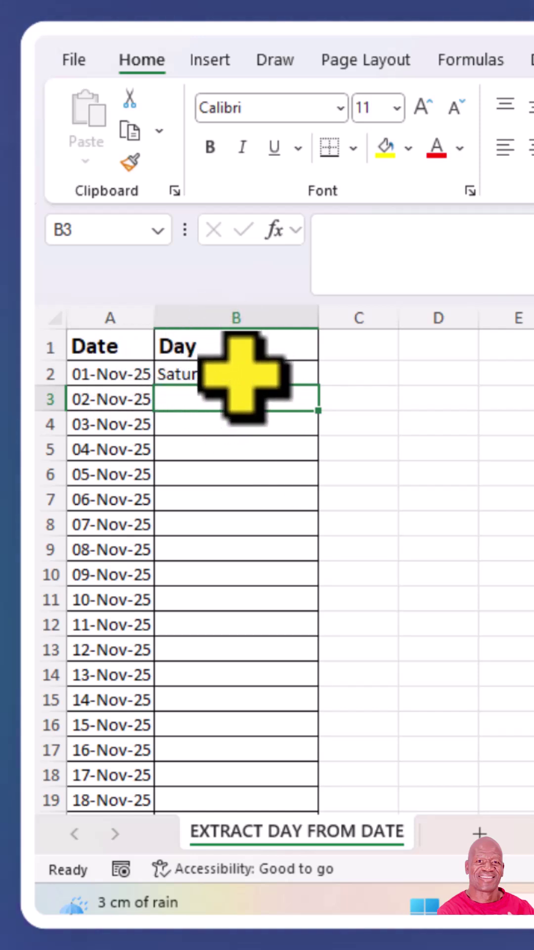
Copy the B2 weekday formula and select B3 as the paste start
{"action": "left_click", "coordinate": [241, 375]}
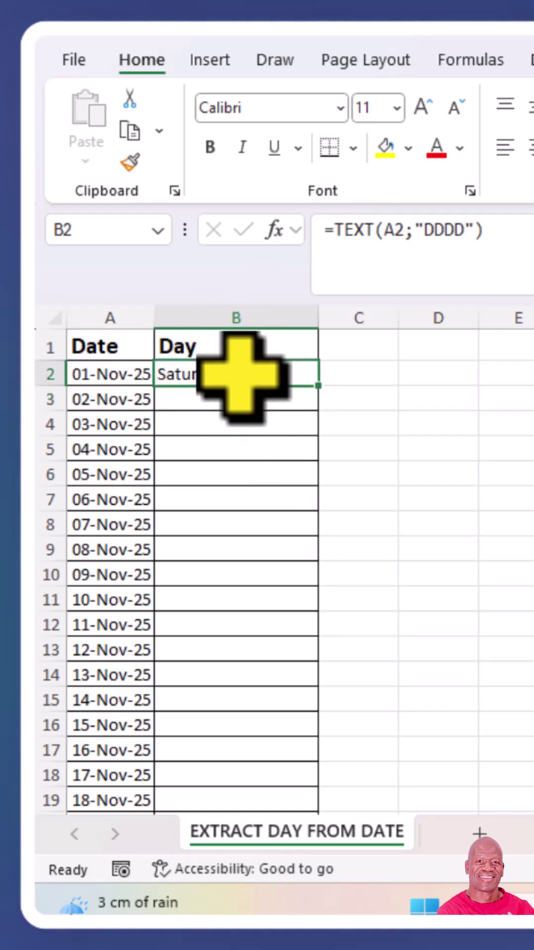
{"action": "left_click", "coordinate": [130, 132]}
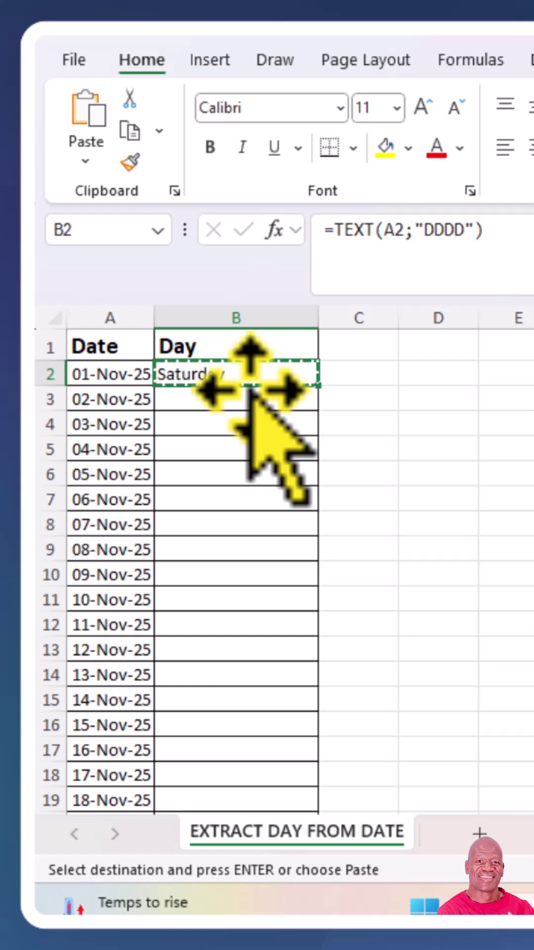
{"action": "left_click", "coordinate": [199, 401]}
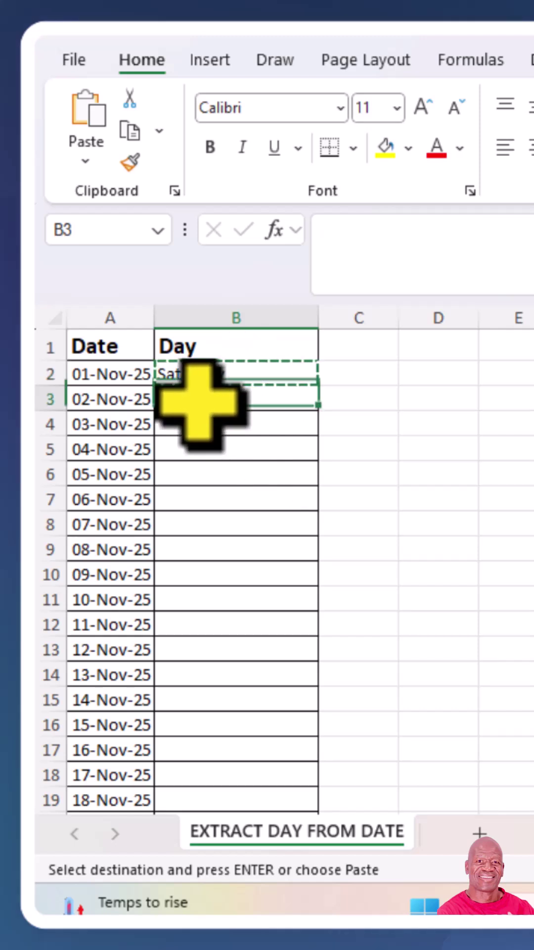
Paste the weekday formula into B3 through B21
{"action": "left_click_drag", "start_coordinate": [200, 401], "coordinate": [234, 832]}
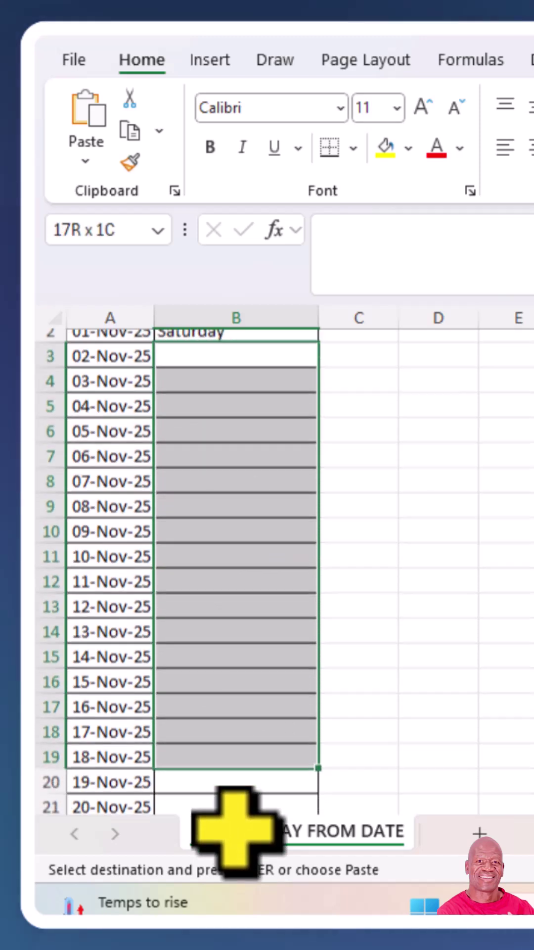
{"action": "left_click_drag", "start_coordinate": [234, 831], "coordinate": [216, 757]}
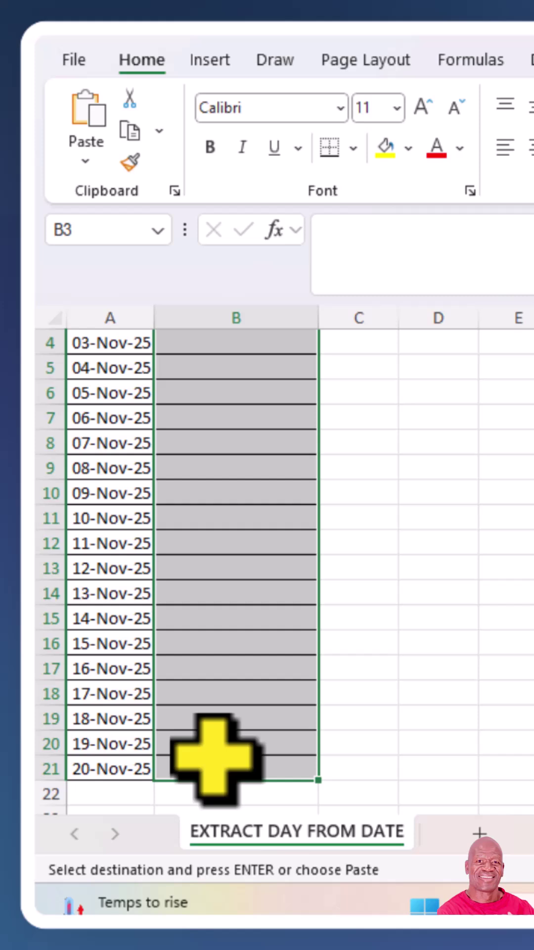
{"action": "key", "text": "Return"}
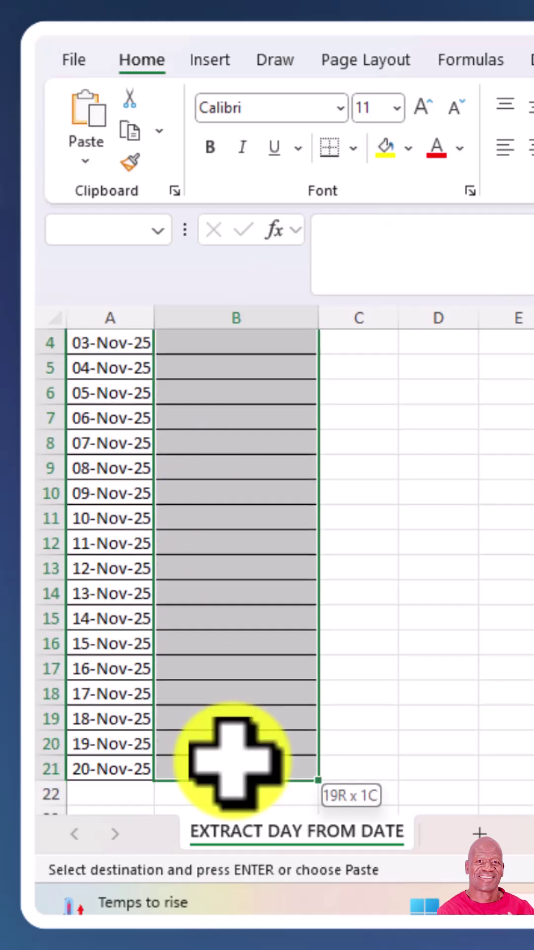